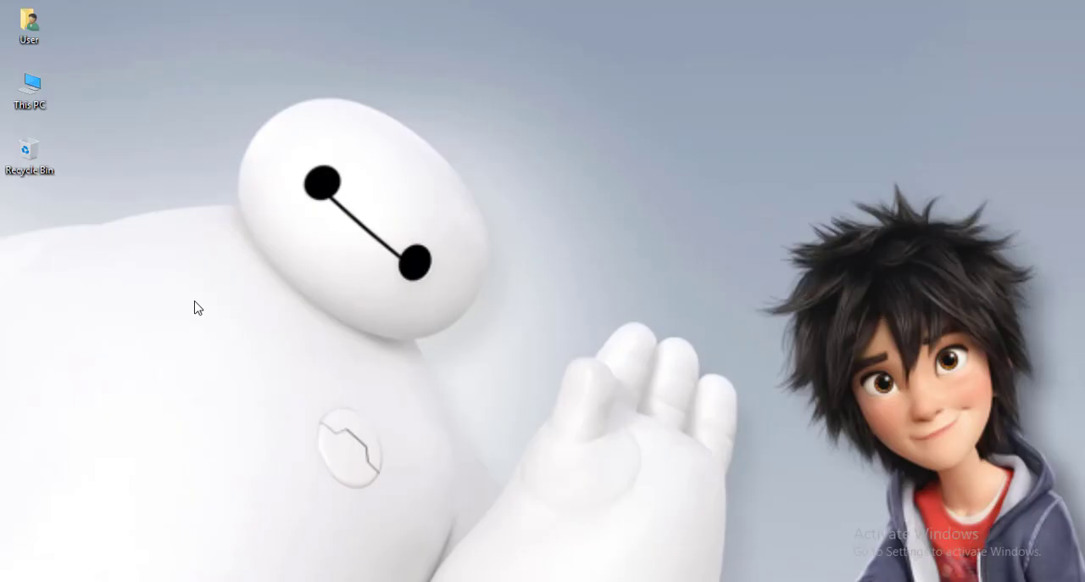
Step: Open Google Chrome, search for "xammp", and open the Apache Friends XAMPP site in a new tab
left_click(302, 575)
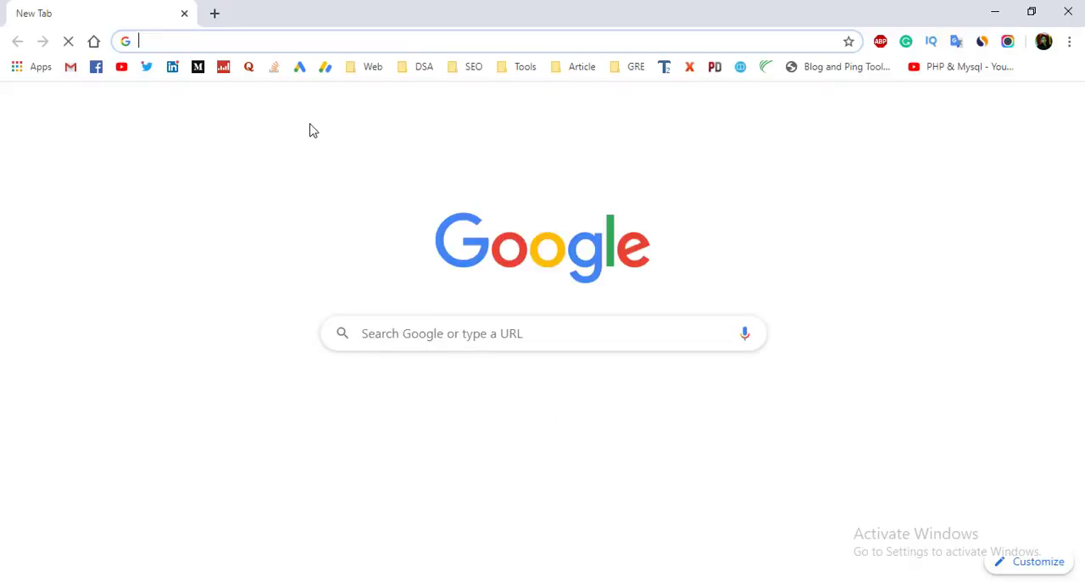
type("xammp")
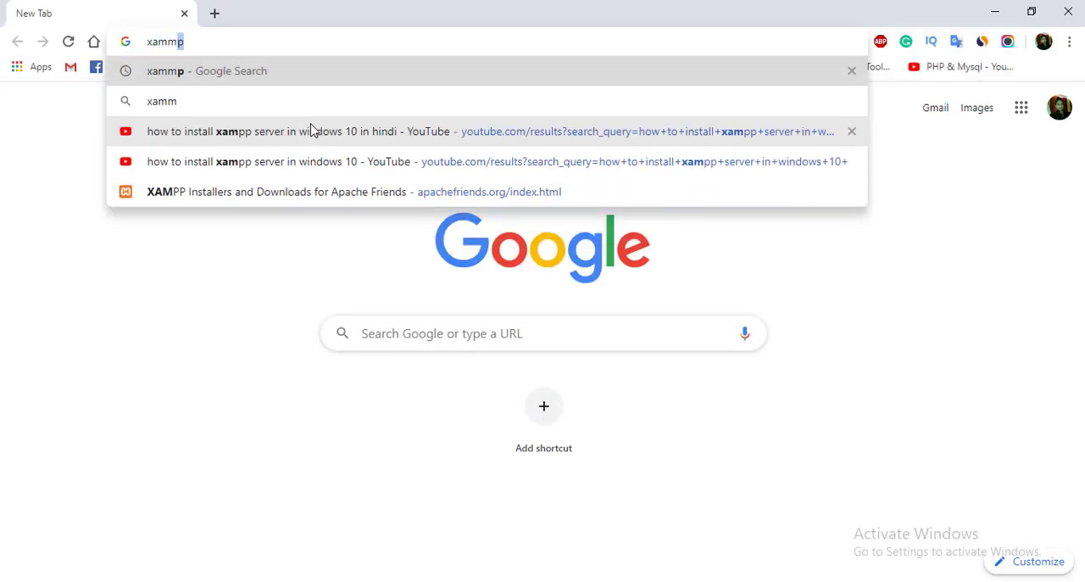
key("Return")
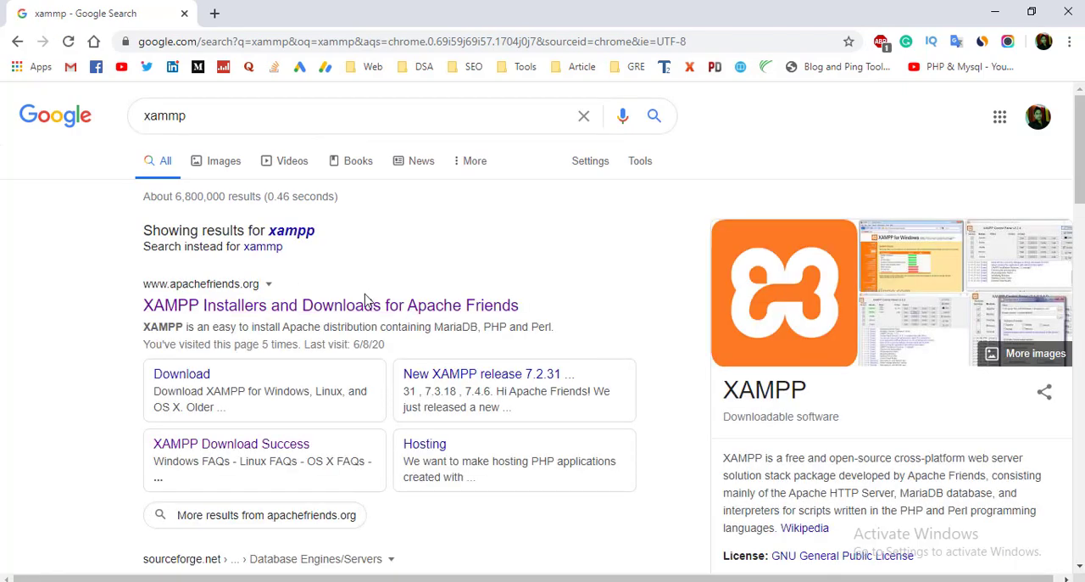
right_click(316, 307)
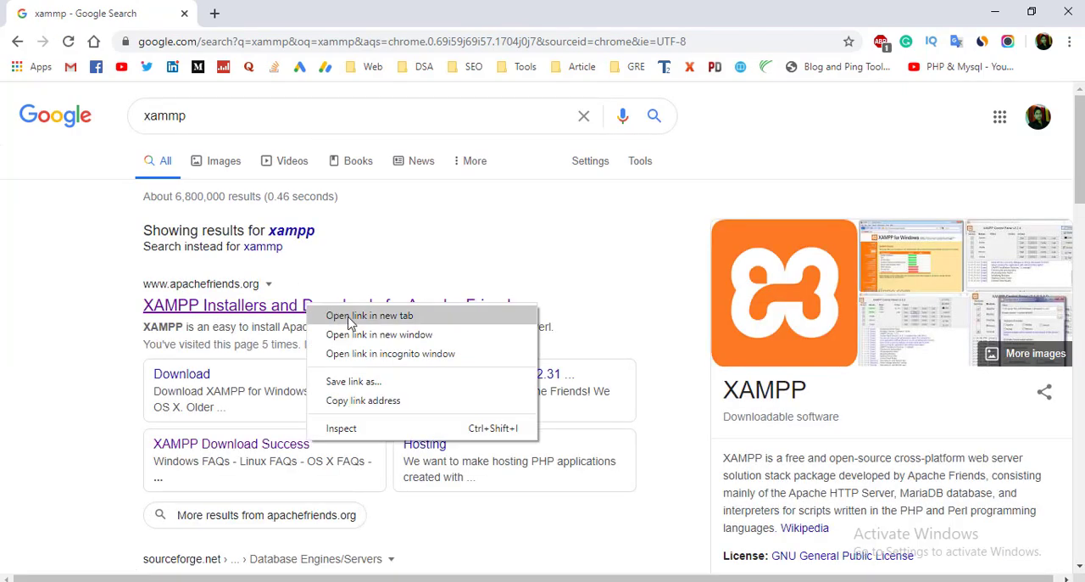
left_click(339, 315)
left_click(280, 7)
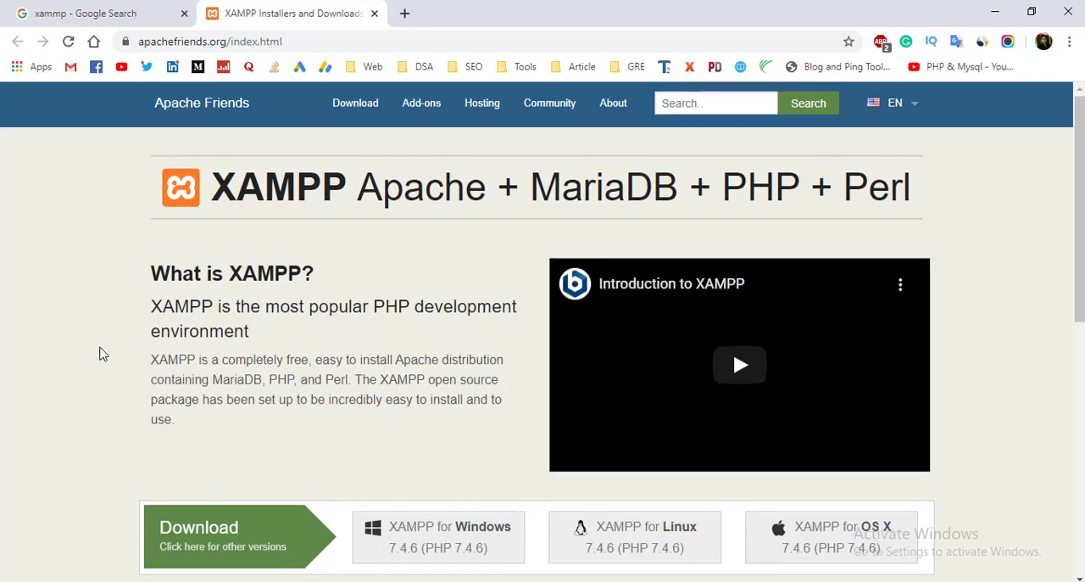
Step: Download the XAMPP for Windows 7.4.6 installer from the Apache Friends page and close the browser
scroll(317, 332, "down", 3)
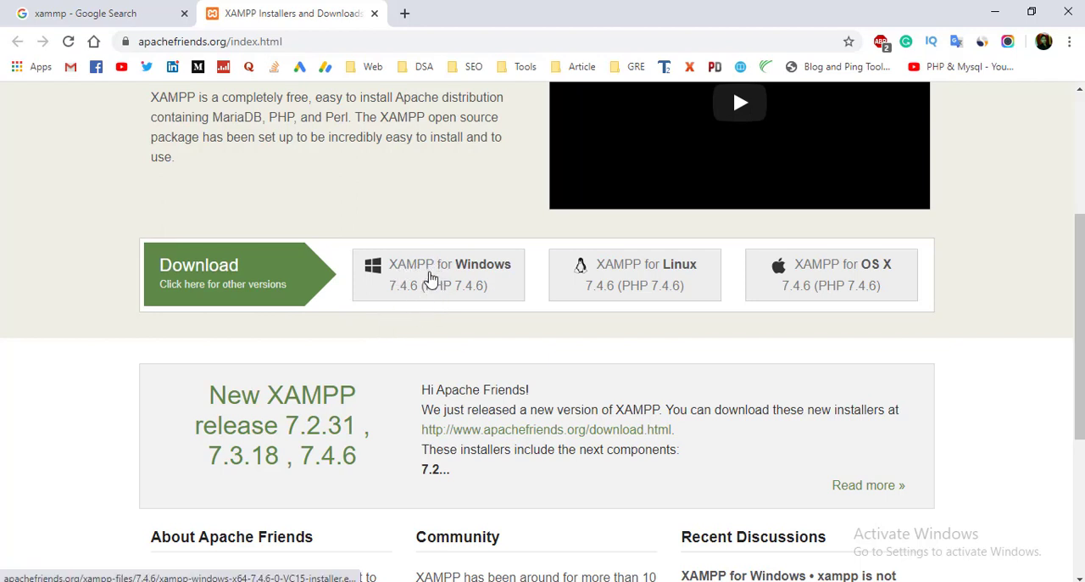
left_click(431, 280)
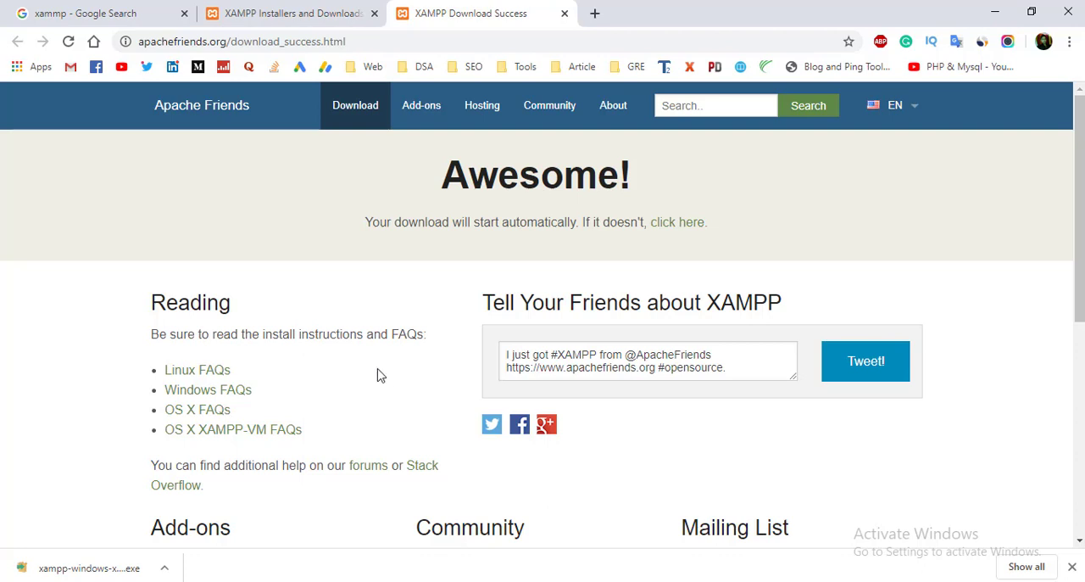
left_click(1068, 12)
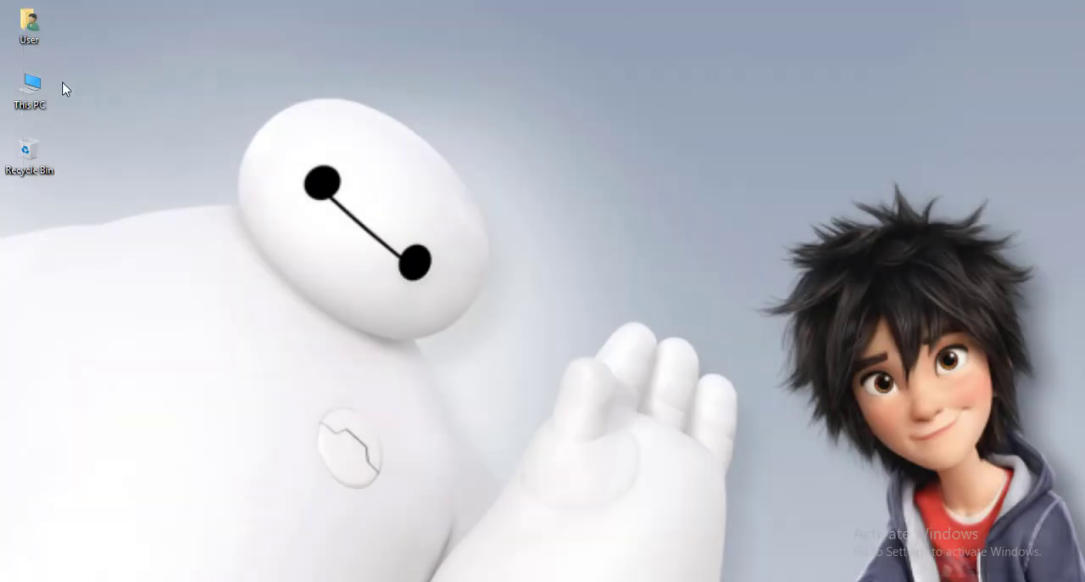
Step: Launch xampp-windows-x64-7.4.6-0-VC15-installer.exe from the Downloads folder and minimize the File Explorer window
double_click(38, 86)
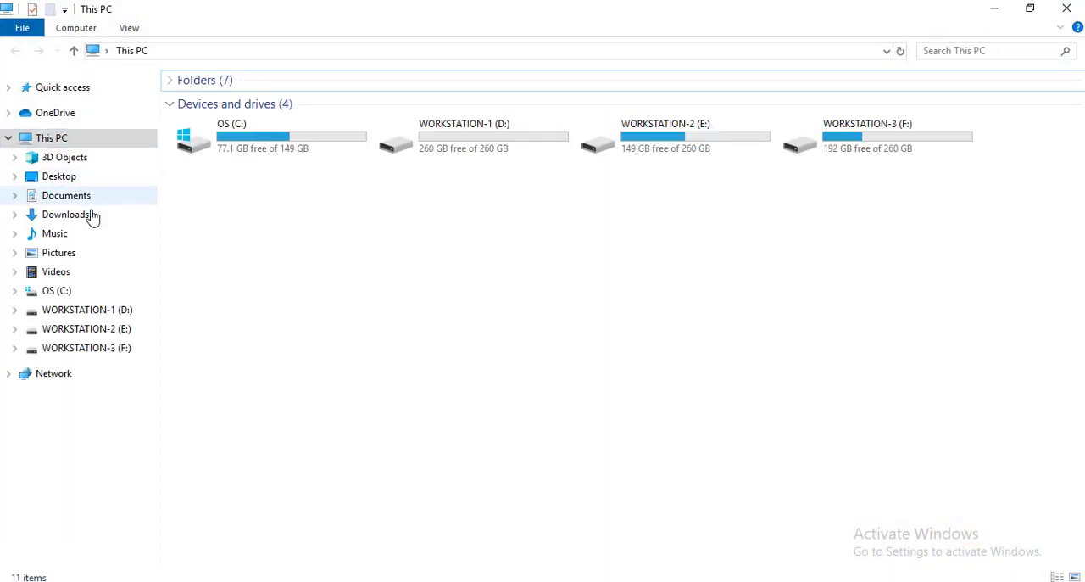
left_click(87, 233)
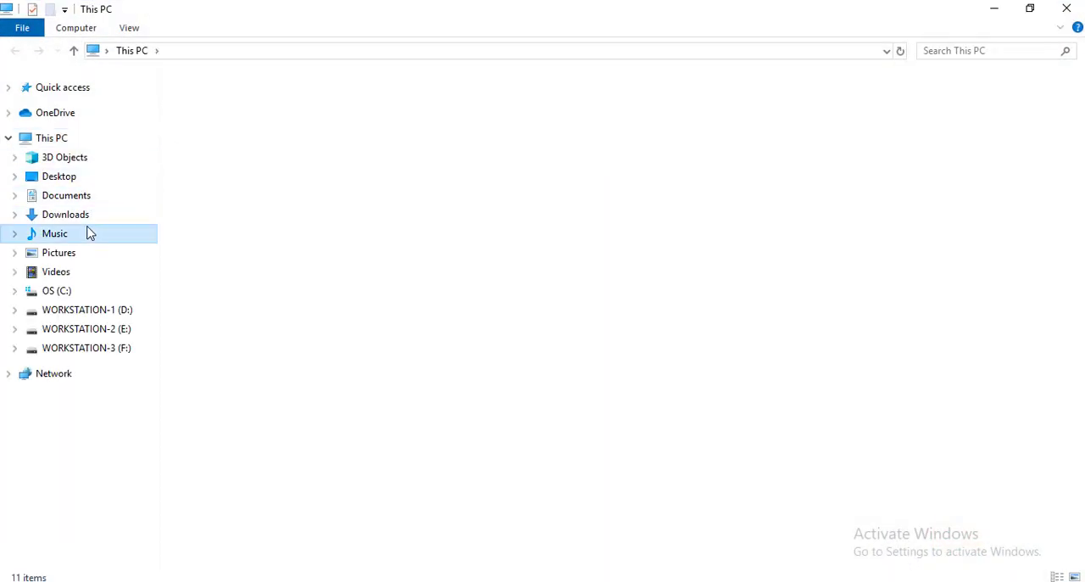
left_click(83, 213)
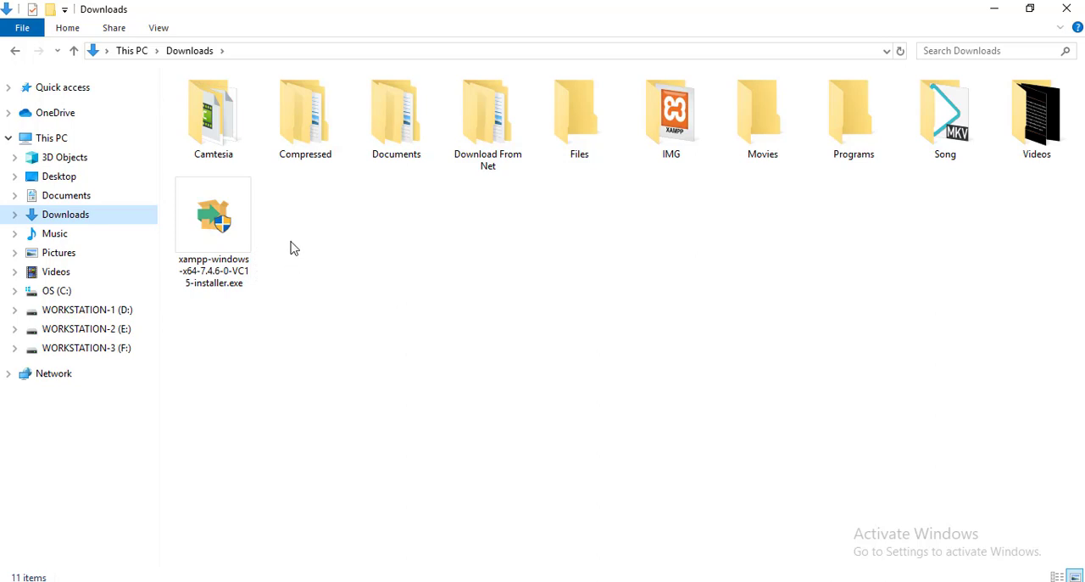
left_click(216, 242)
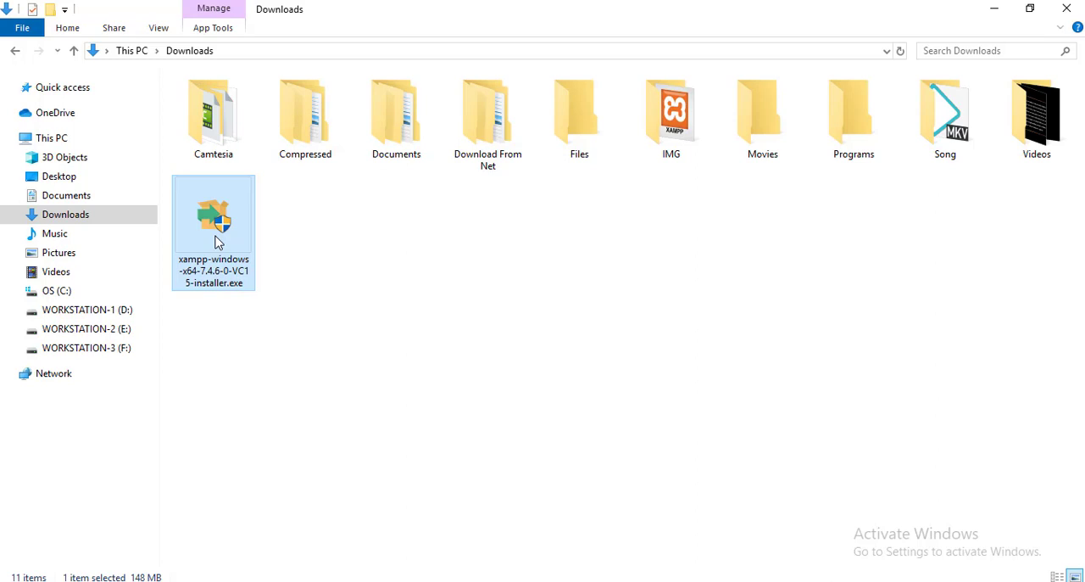
left_click(996, 6)
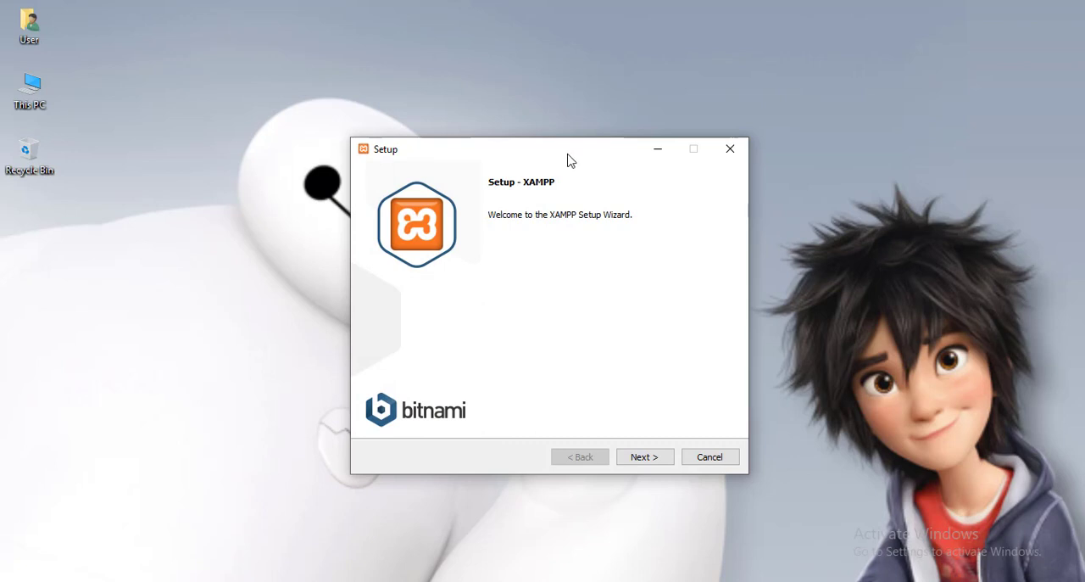
Step: Proceed through the setup wizard's opening pages and accept C:\xampp as the installation folder
left_click_drag(570, 159, 571, 109)
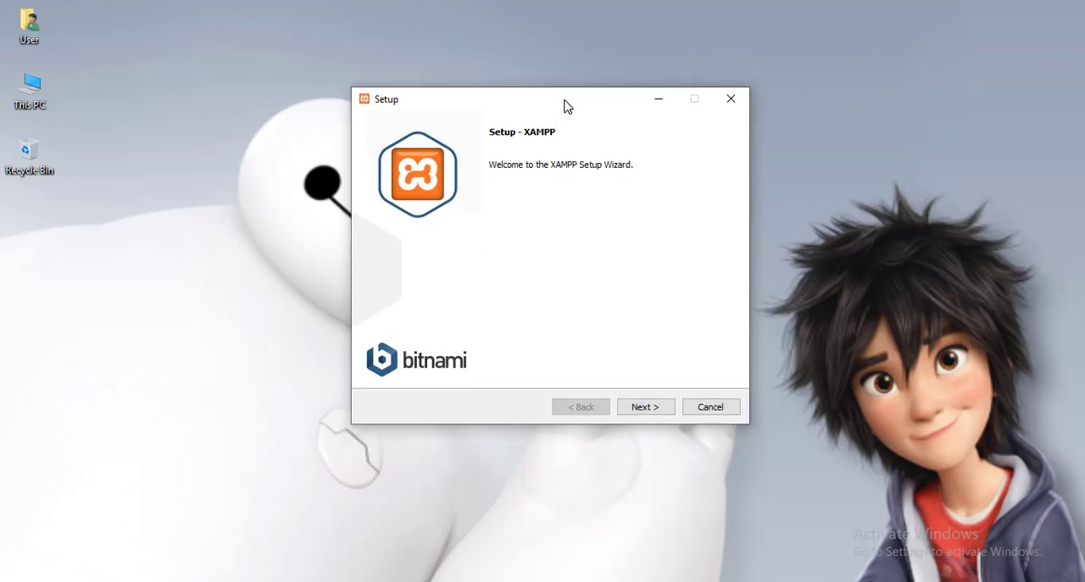
left_click(637, 408)
left_click(642, 409)
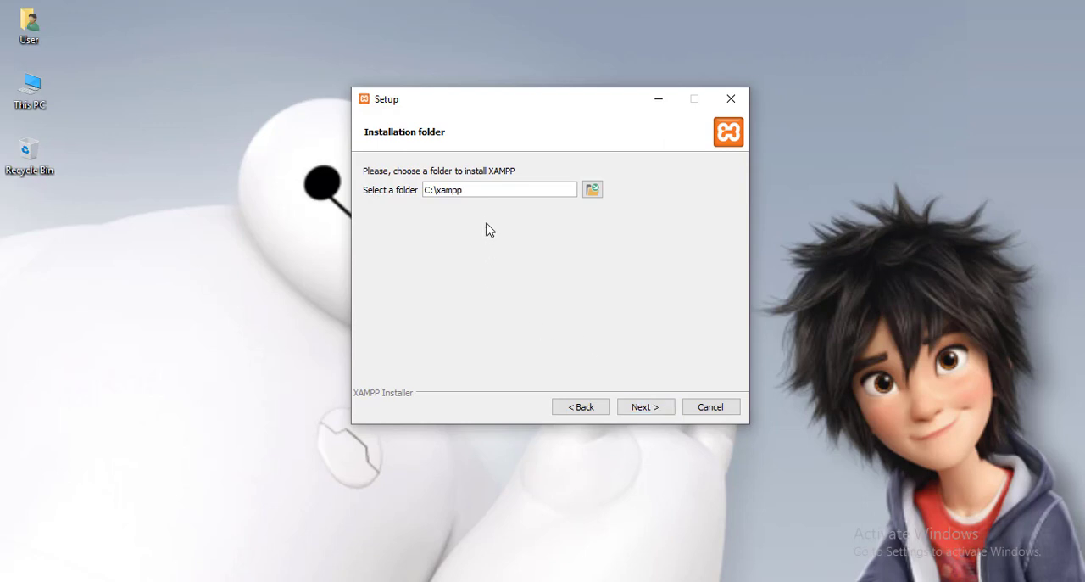
left_click(485, 194)
left_click(642, 410)
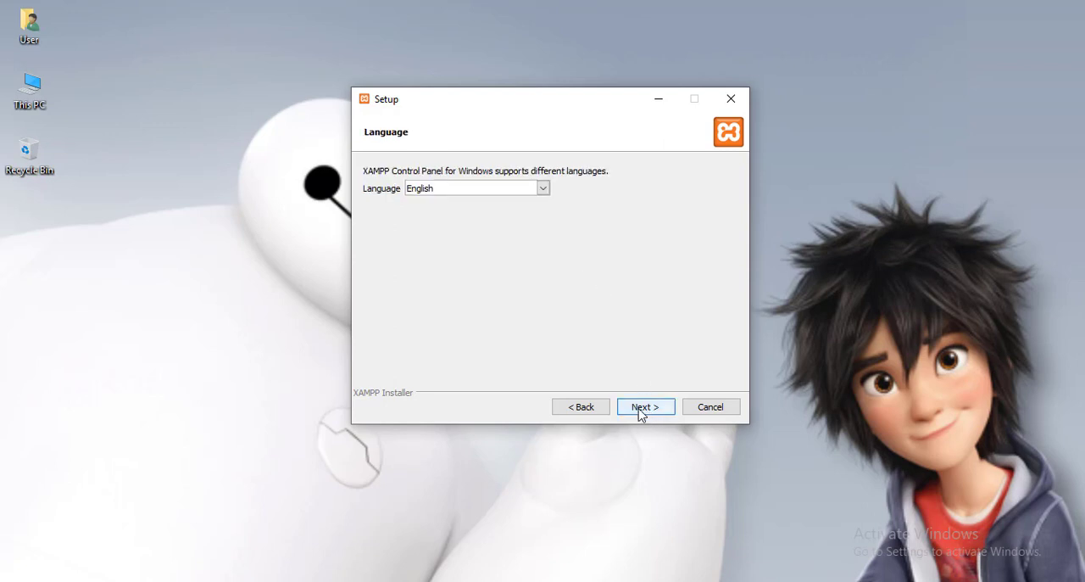
Step: Choose English as the XAMPP Control Panel language and continue the setup
left_click(544, 189)
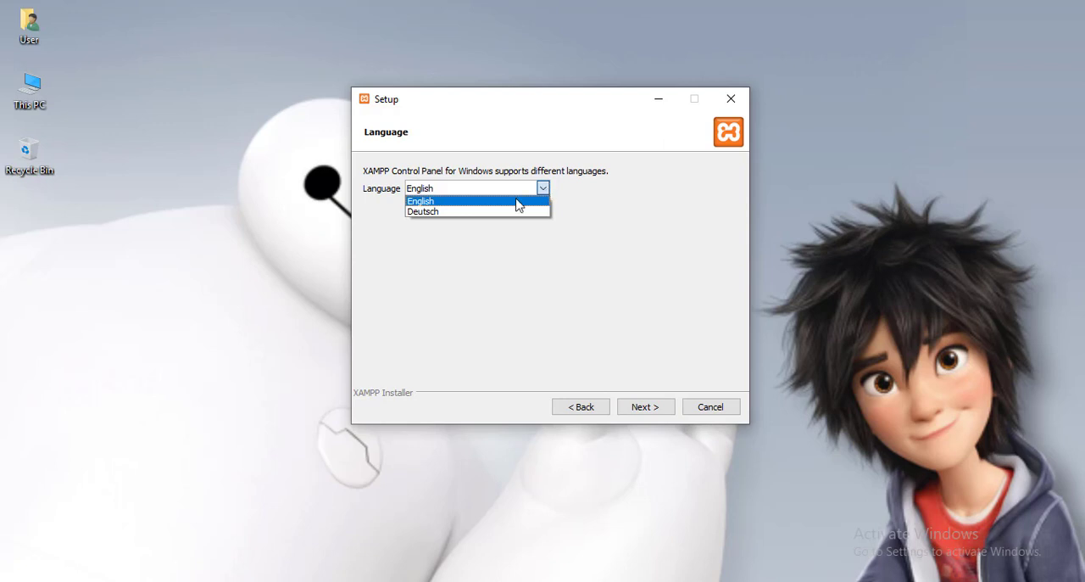
left_click(509, 202)
left_click(646, 408)
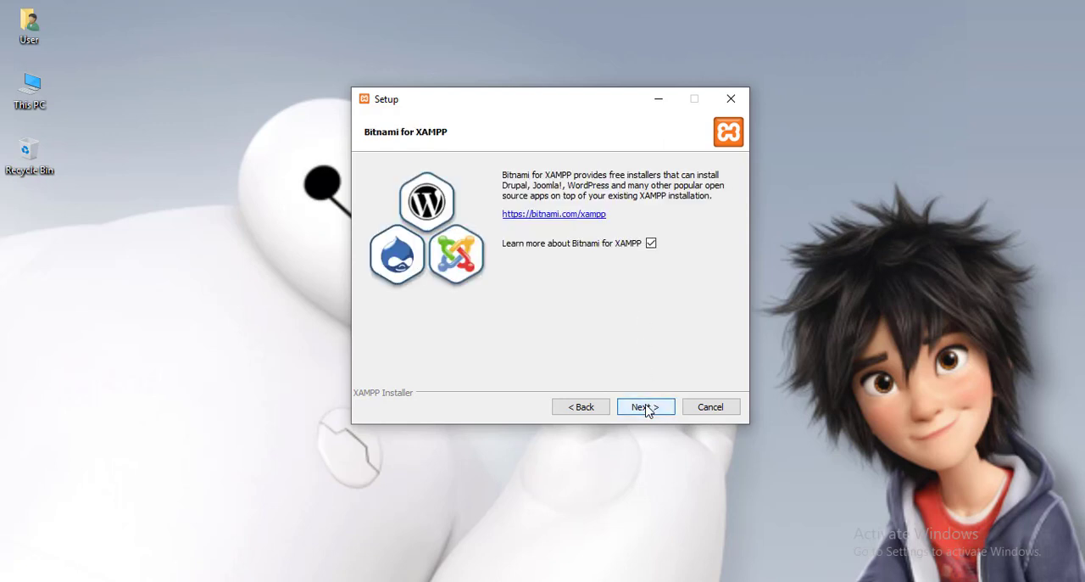
Step: Turn off the option to learn more about Bitnami, then complete the XAMPP installation with the Control Panel set to start
left_click(650, 244)
left_click(646, 409)
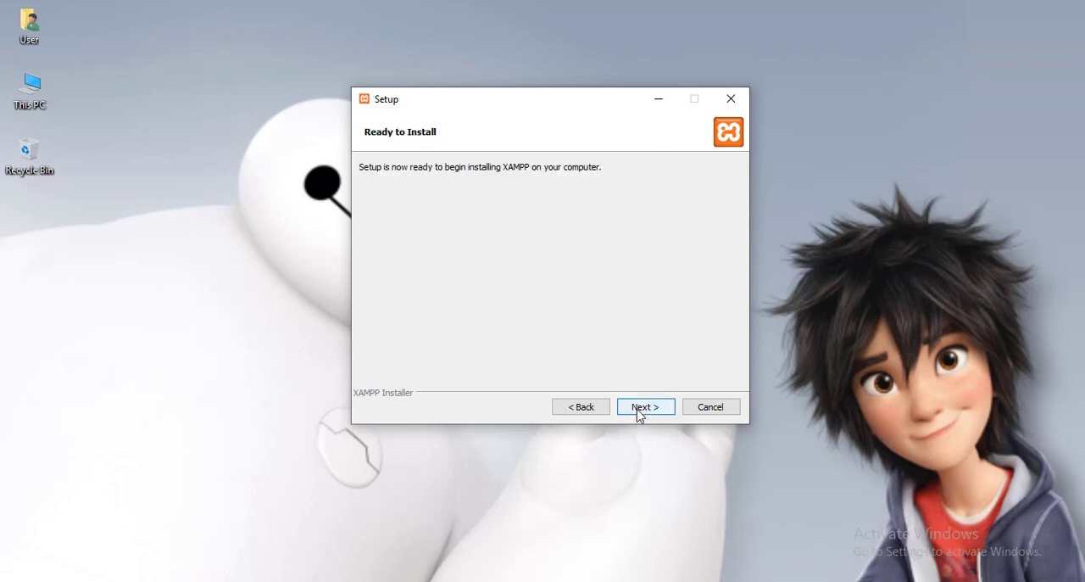
left_click(642, 408)
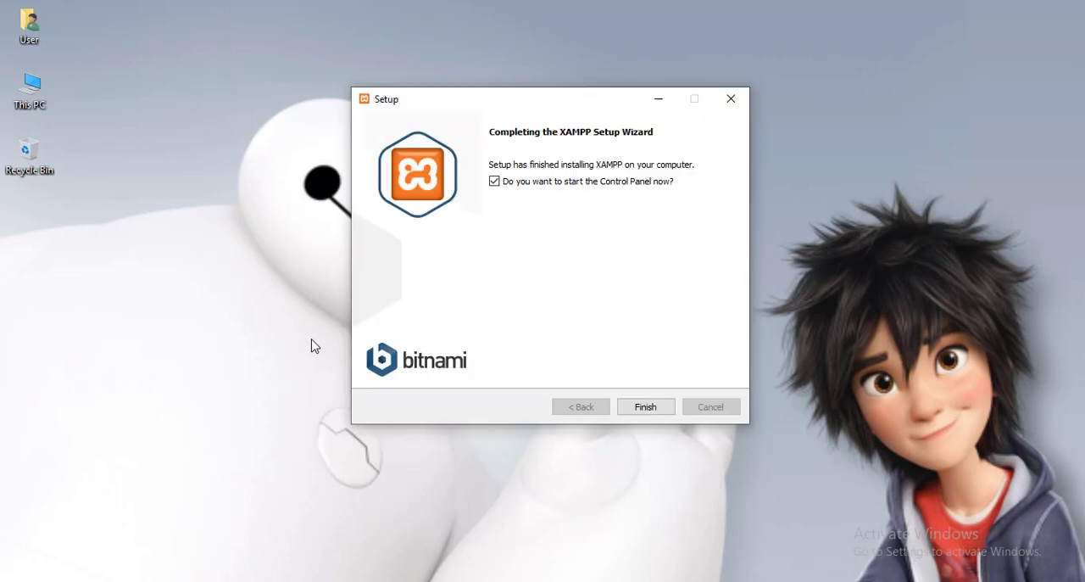
left_click(644, 408)
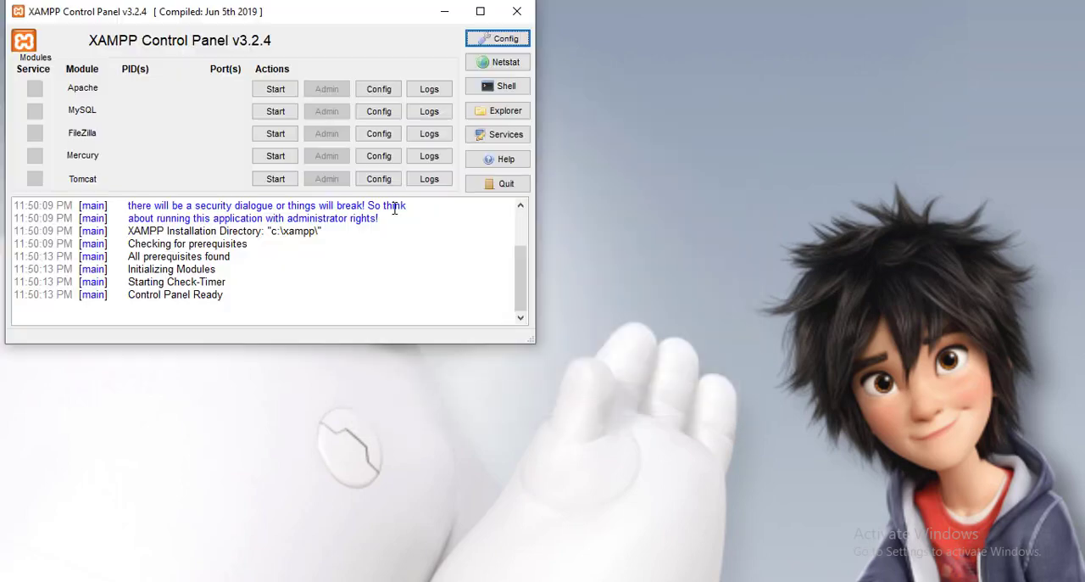
Step: Move the XAMPP Control Panel toward the middle of the desktop and start the Apache and MySQL modules
left_click_drag(337, 26, 663, 68)
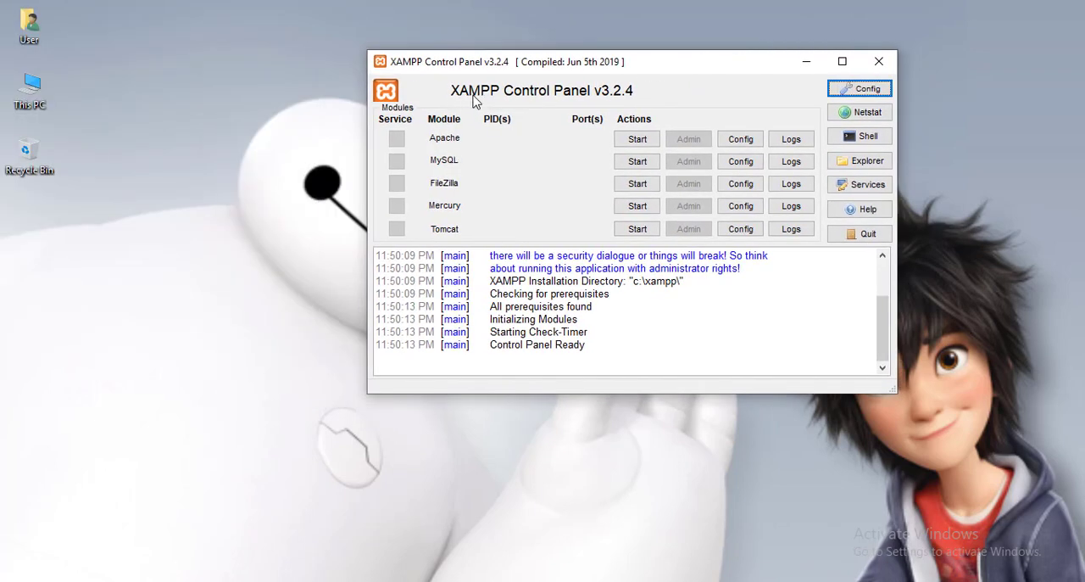
left_click_drag(670, 63, 639, 64)
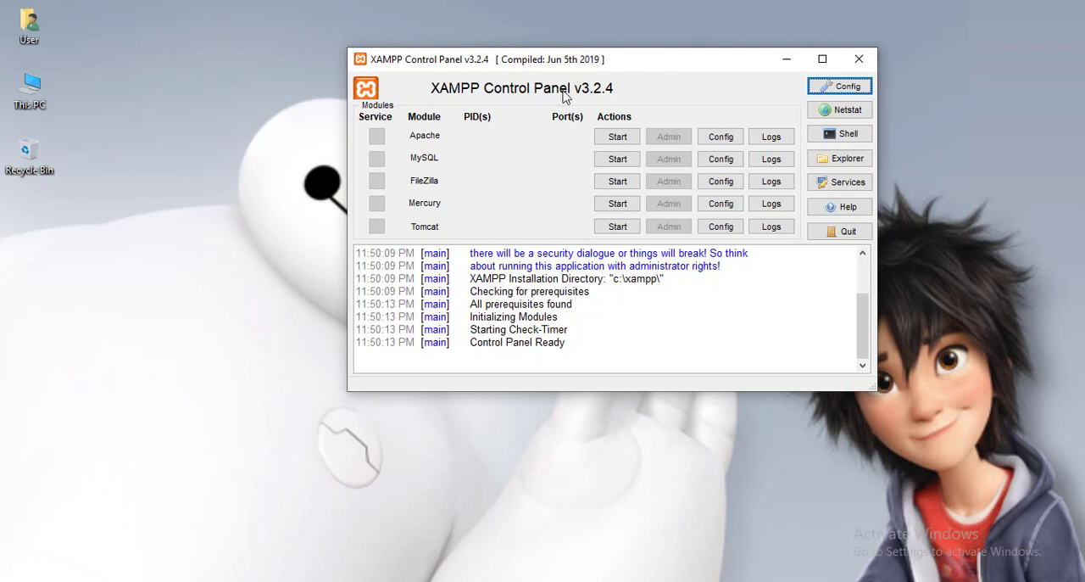
left_click(616, 141)
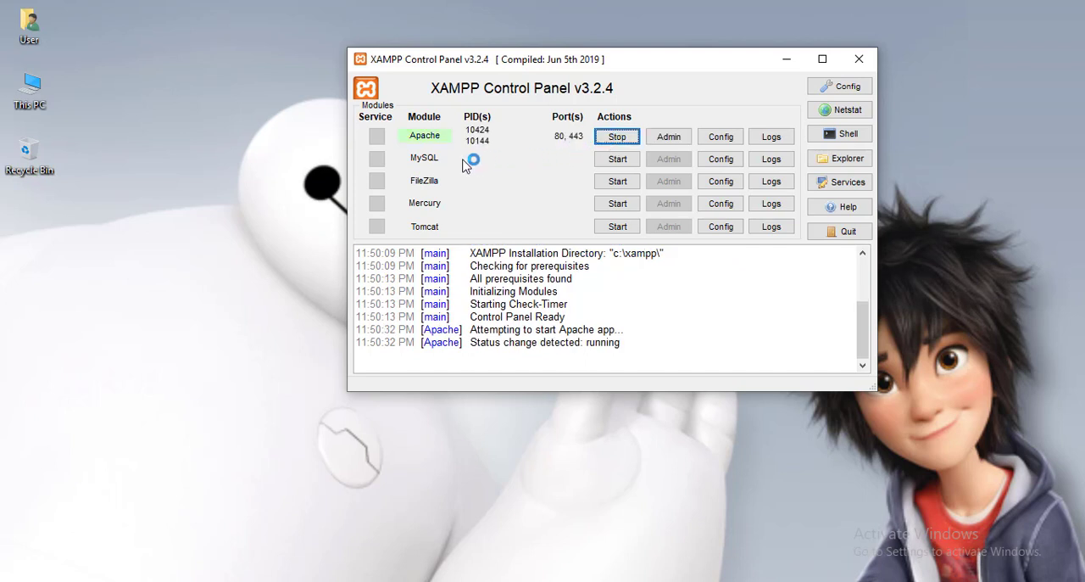
left_click(619, 161)
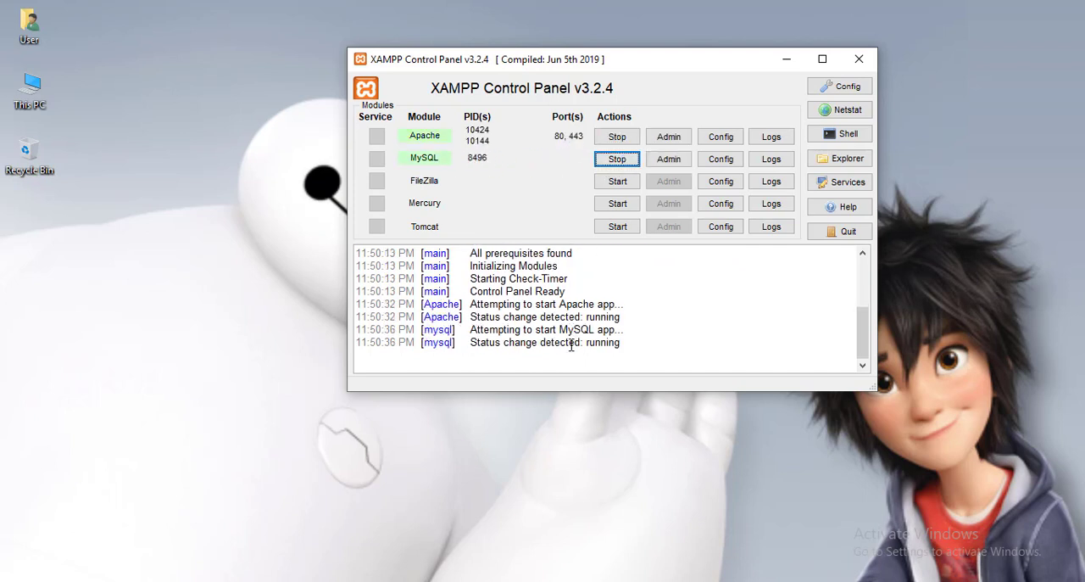
Step: Make the XAMPP Control Panel window slightly taller to enlarge its log area
left_click_drag(579, 395, 579, 461)
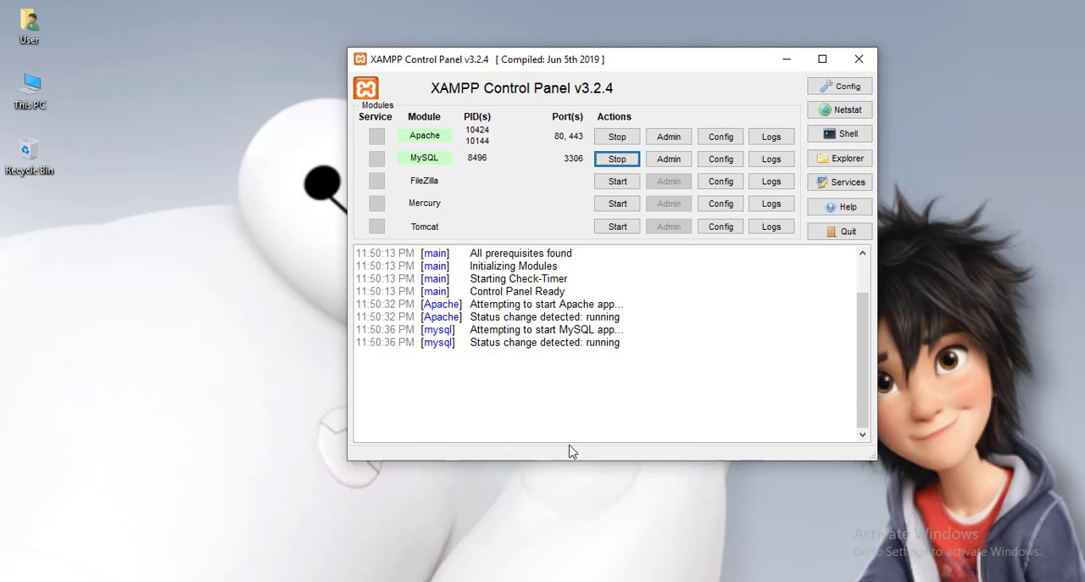
left_click_drag(567, 464, 569, 438)
left_click(569, 414)
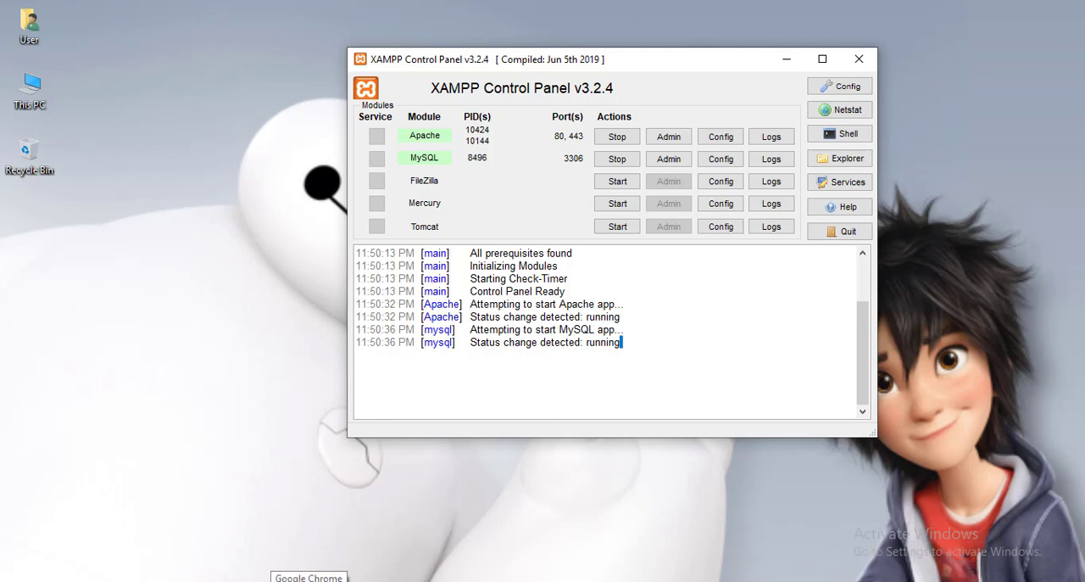
Step: Switch to Google Chrome and load localhost/phpmyadmin/ to check the local server
left_click(308, 580)
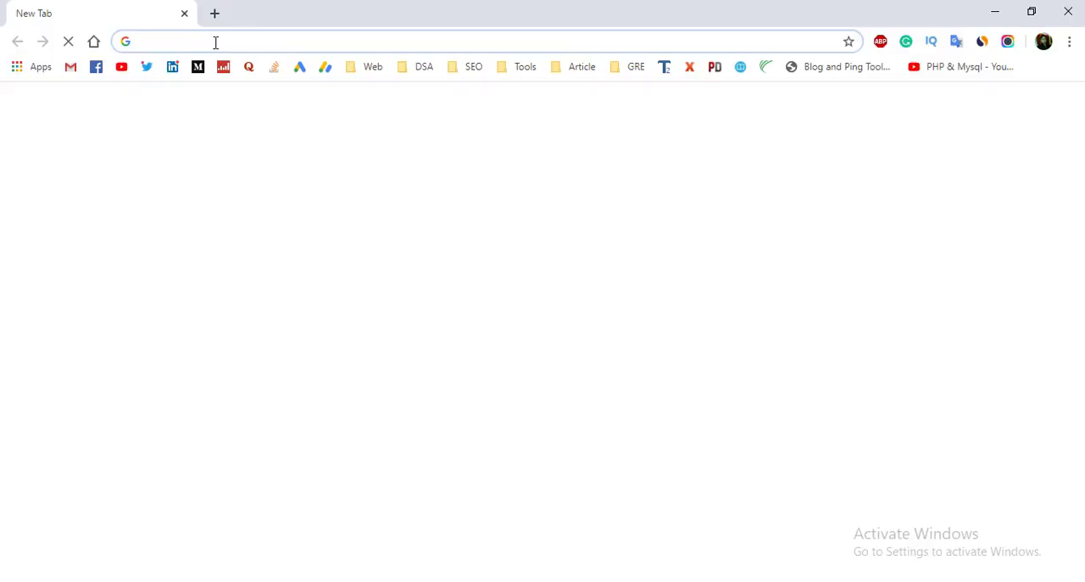
left_click(215, 41)
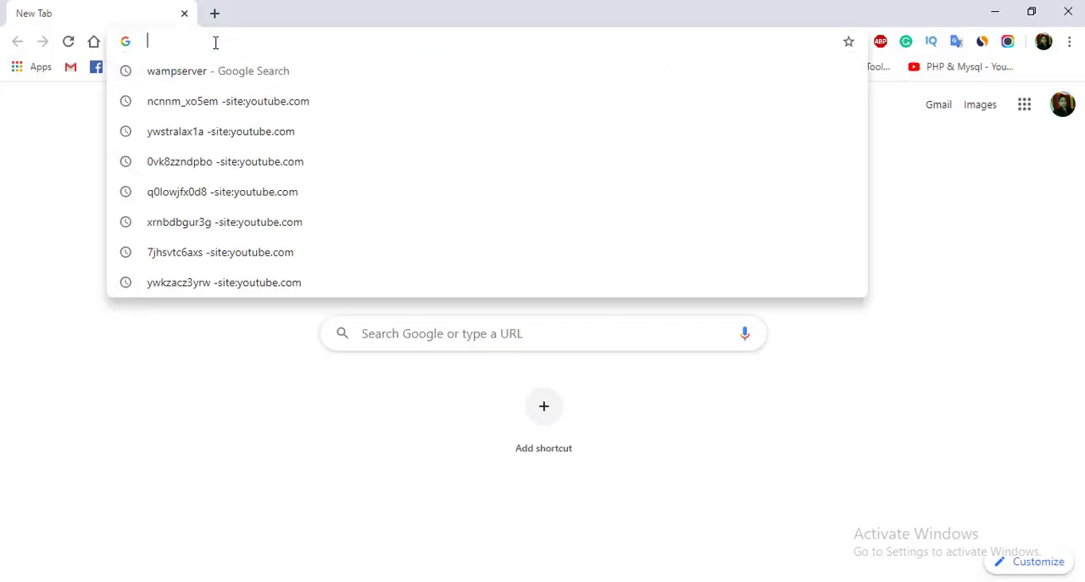
type("lo")
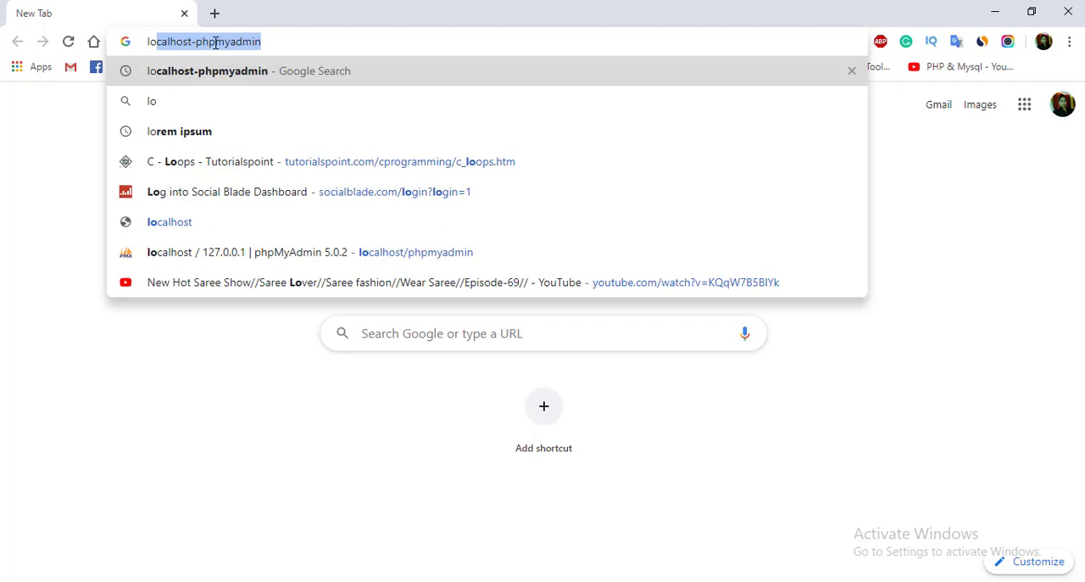
left_click(197, 41)
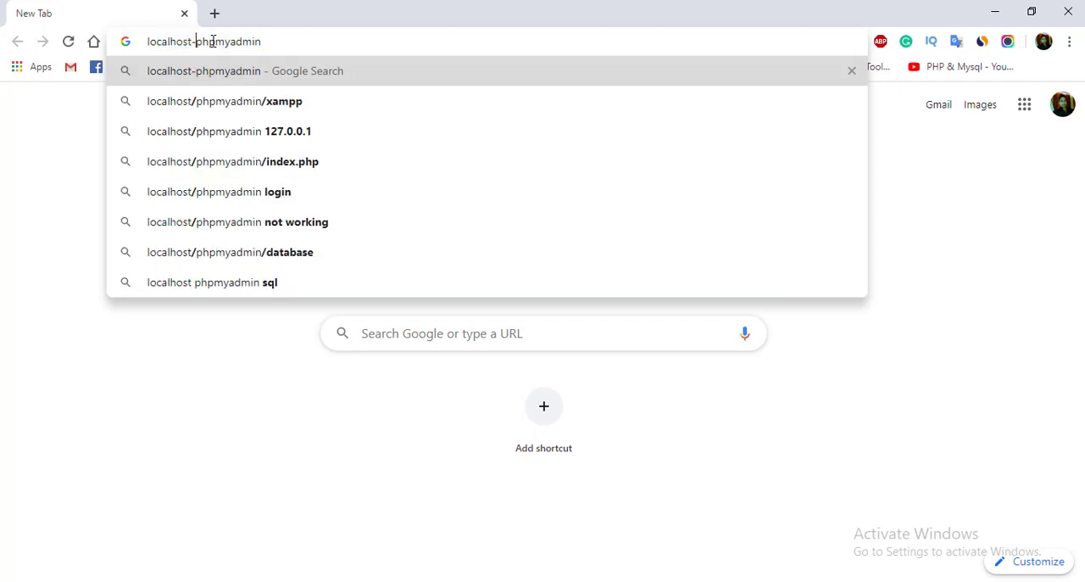
key("BackSpace")
type("/")
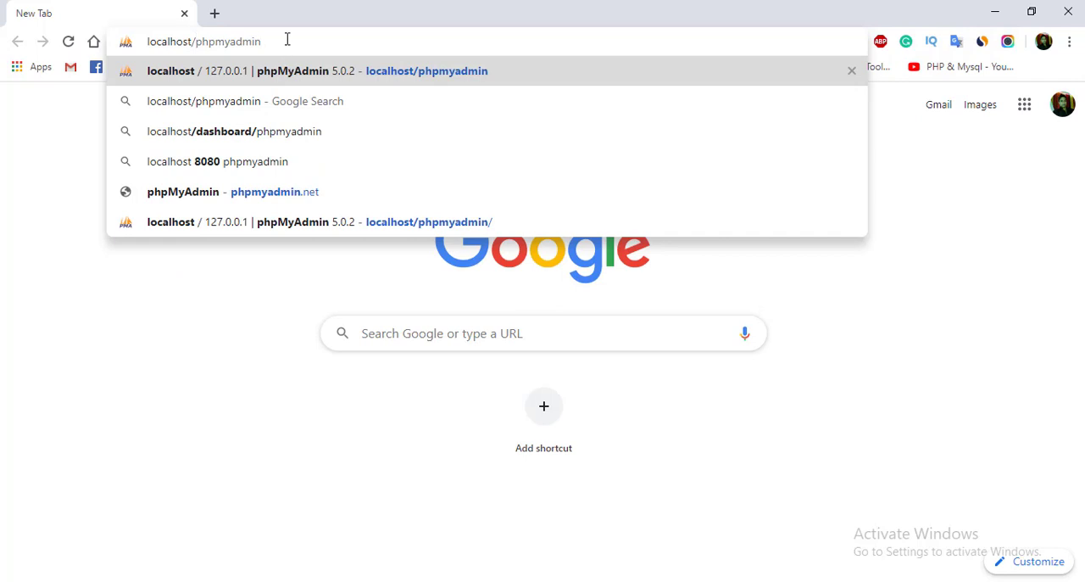
type("/")
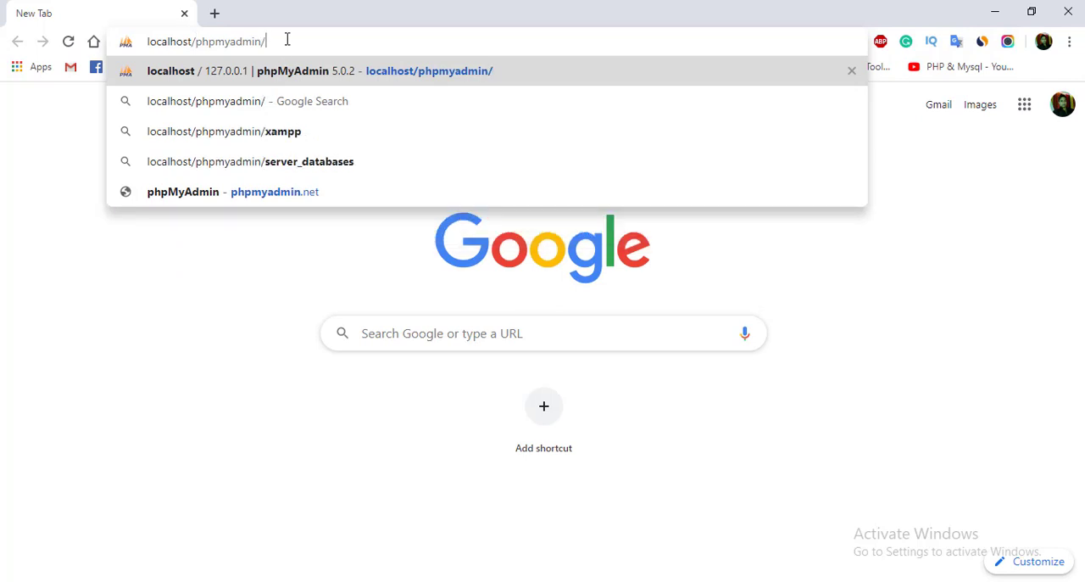
key("Return")
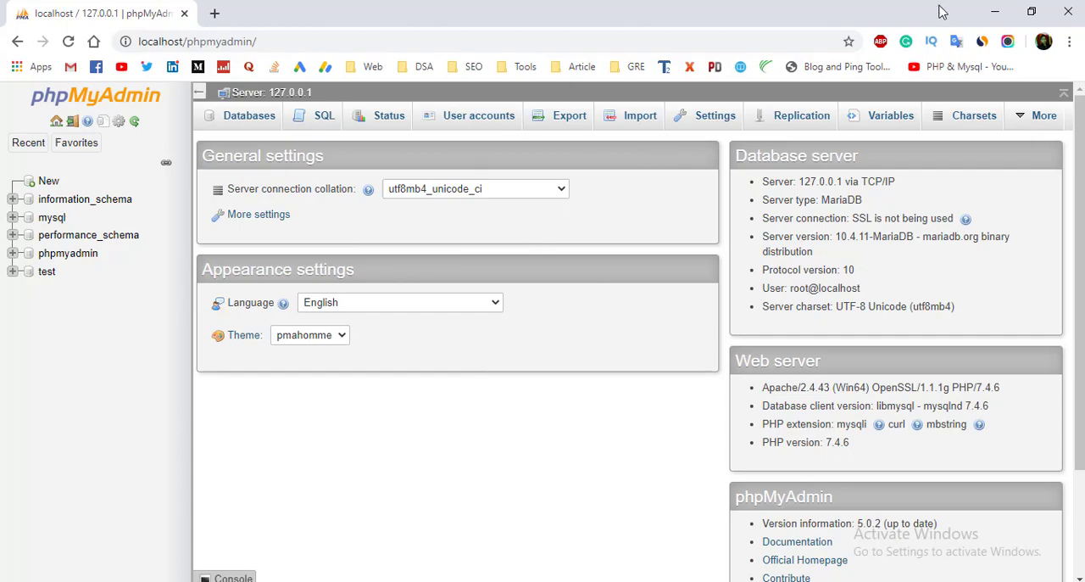
Step: Close the browser and the XAMPP Control Panel window
left_click(1069, 12)
left_click_drag(648, 56, 620, 61)
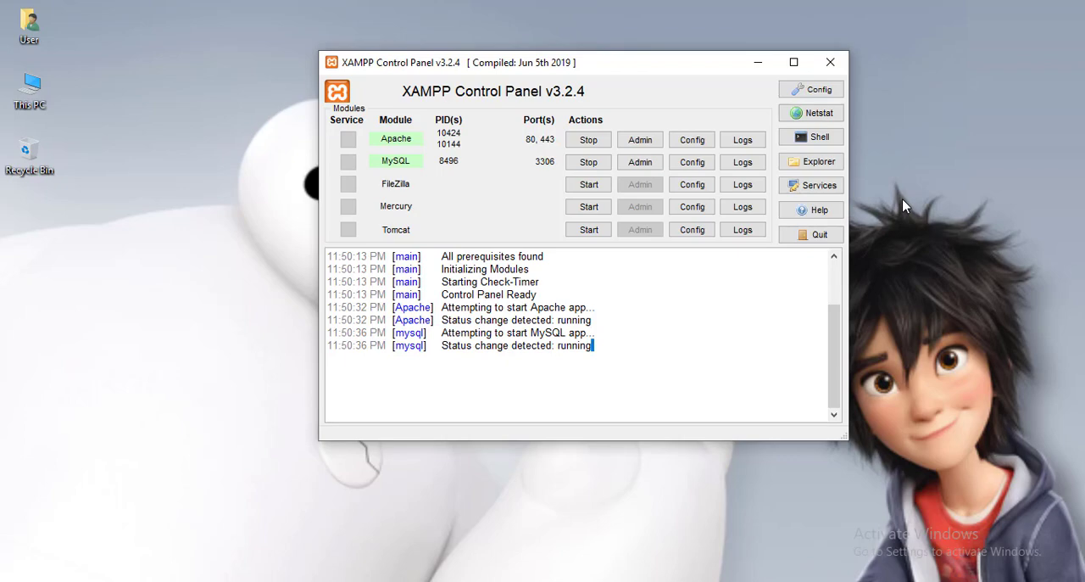
left_click(828, 66)
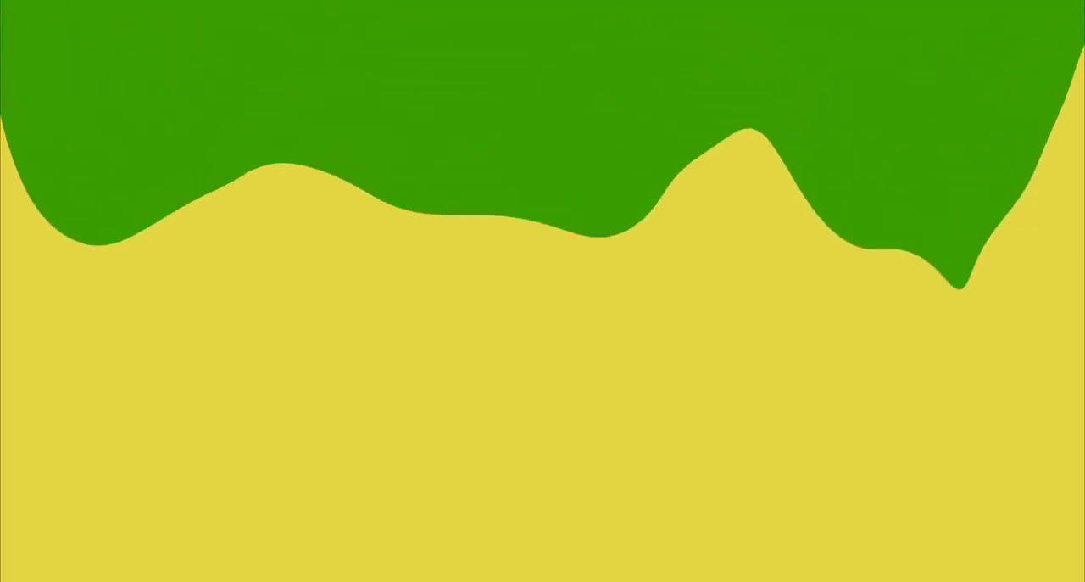